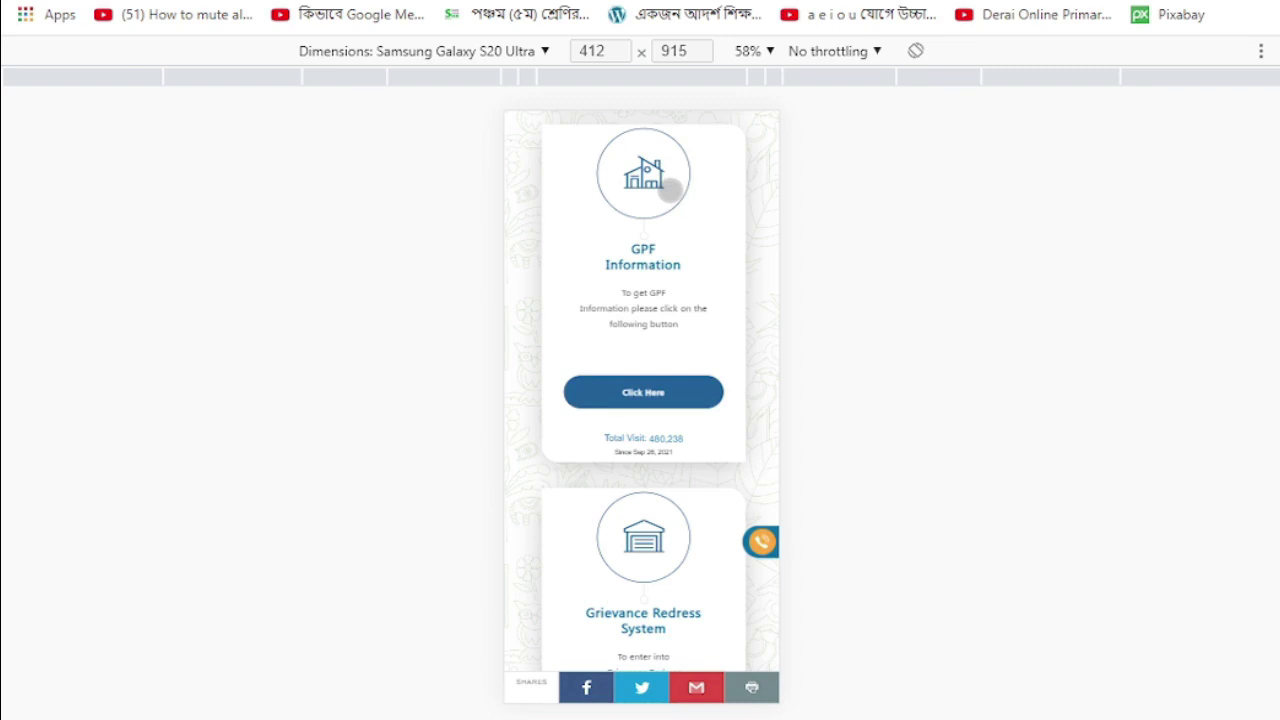
pyautogui.scroll(-10, 670, 201)
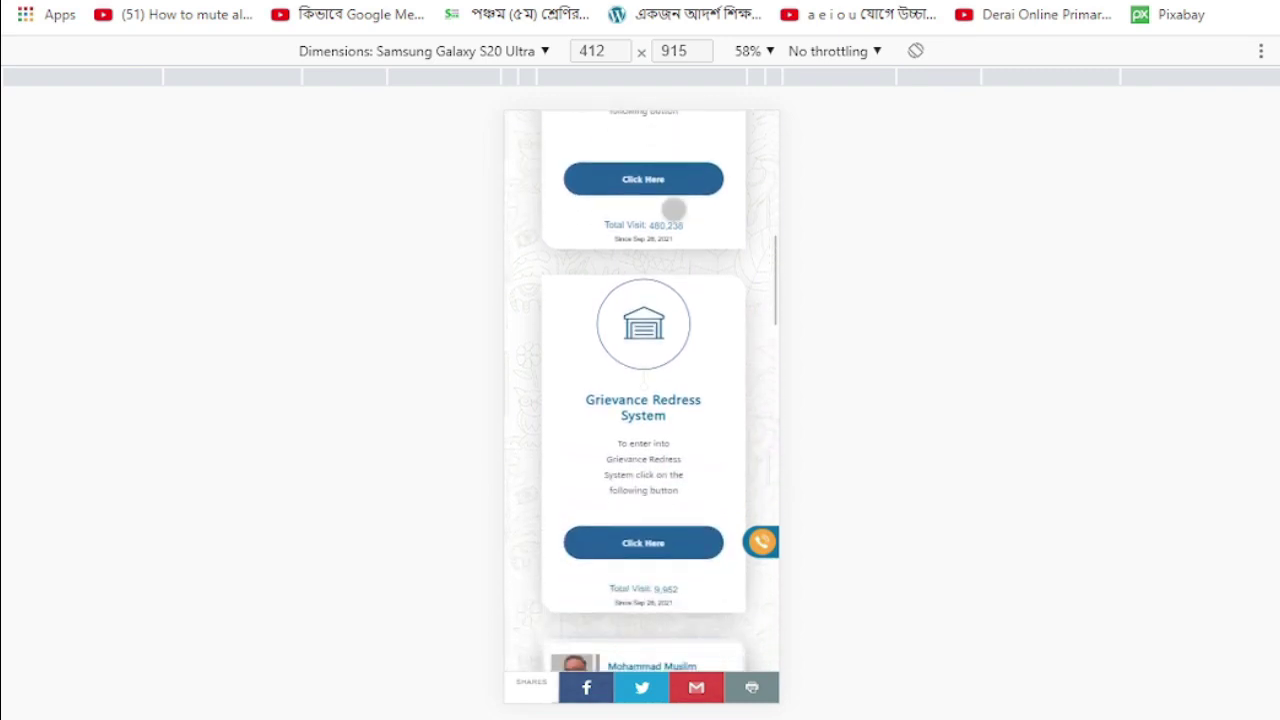
pyautogui.scroll(-10, 666, 271)
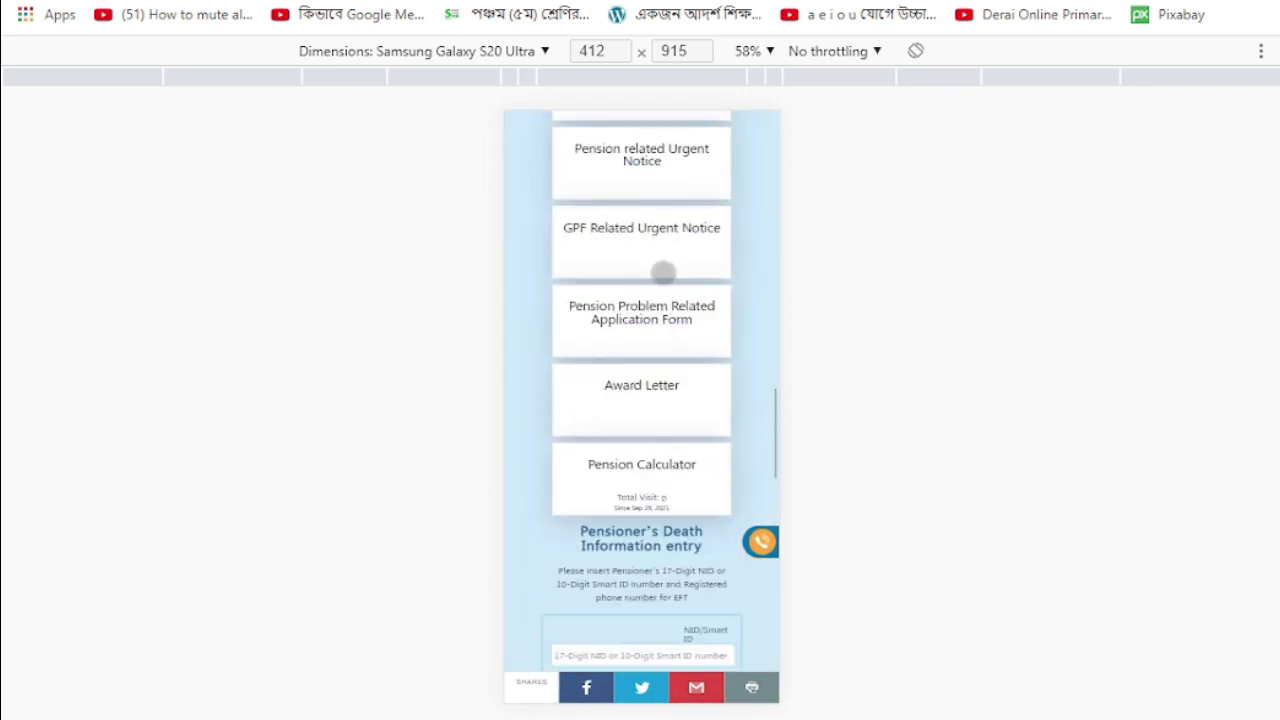
pyautogui.scroll(5, 660, 270)
pyautogui.scroll(15, 660, 270)
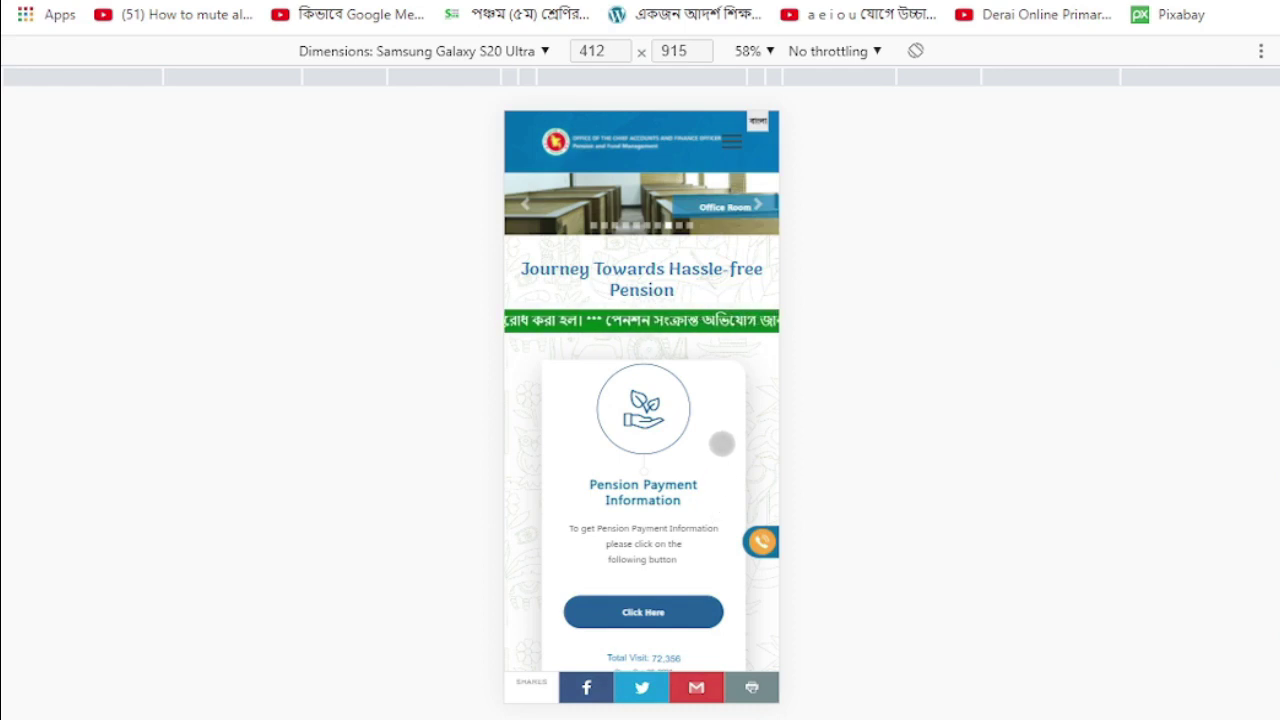
pyautogui.scroll(-2, 720, 443)
pyautogui.scroll(-6, 703, 381)
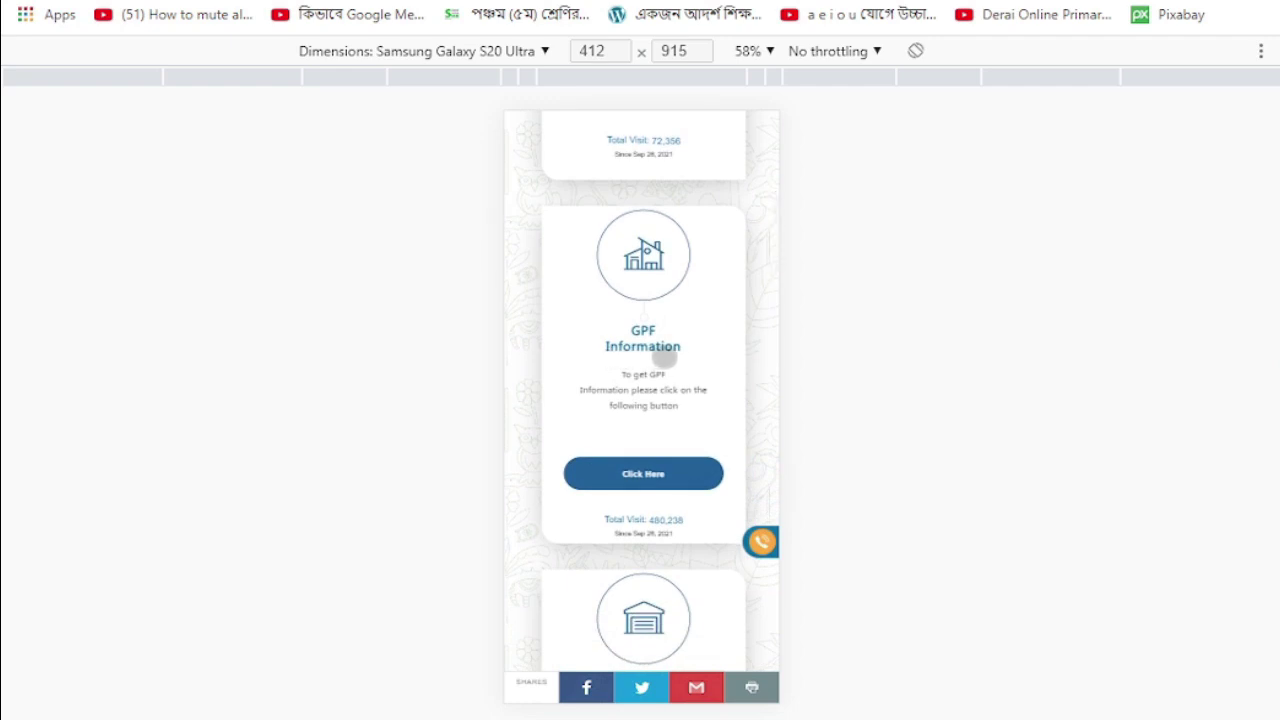
pyautogui.scroll(-4, 675, 354)
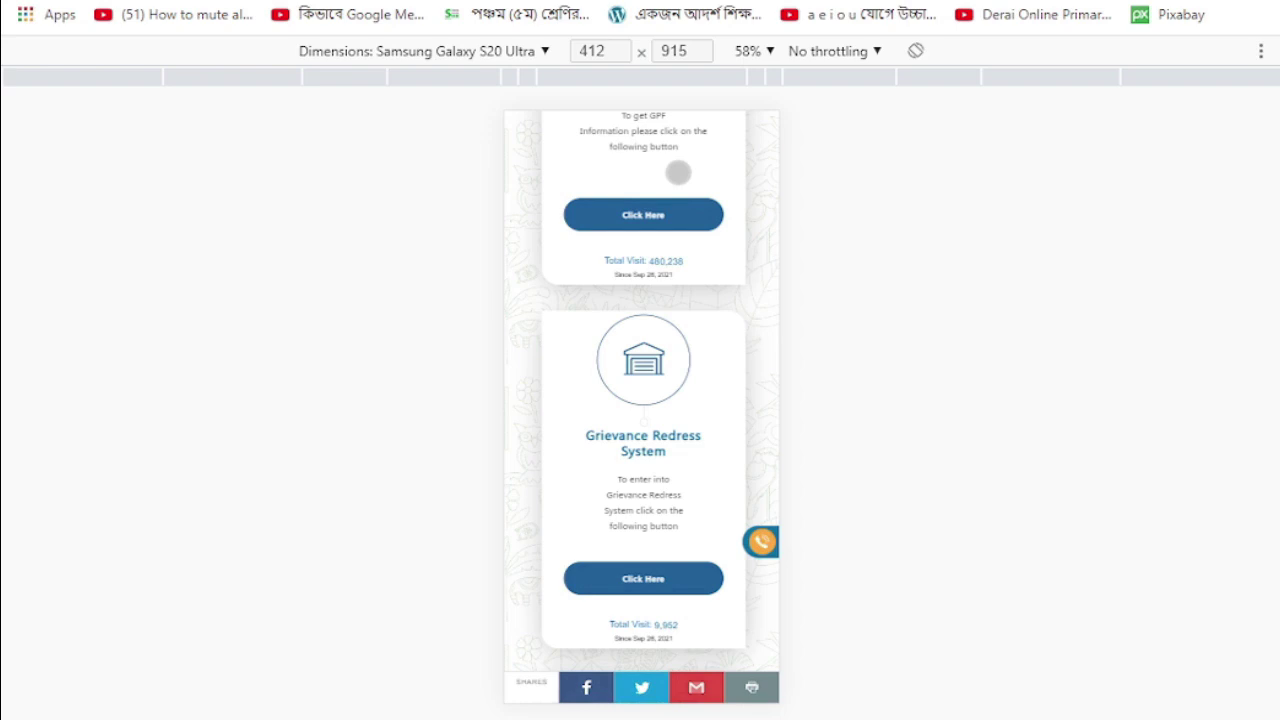
pyautogui.scroll(2, 677, 171)
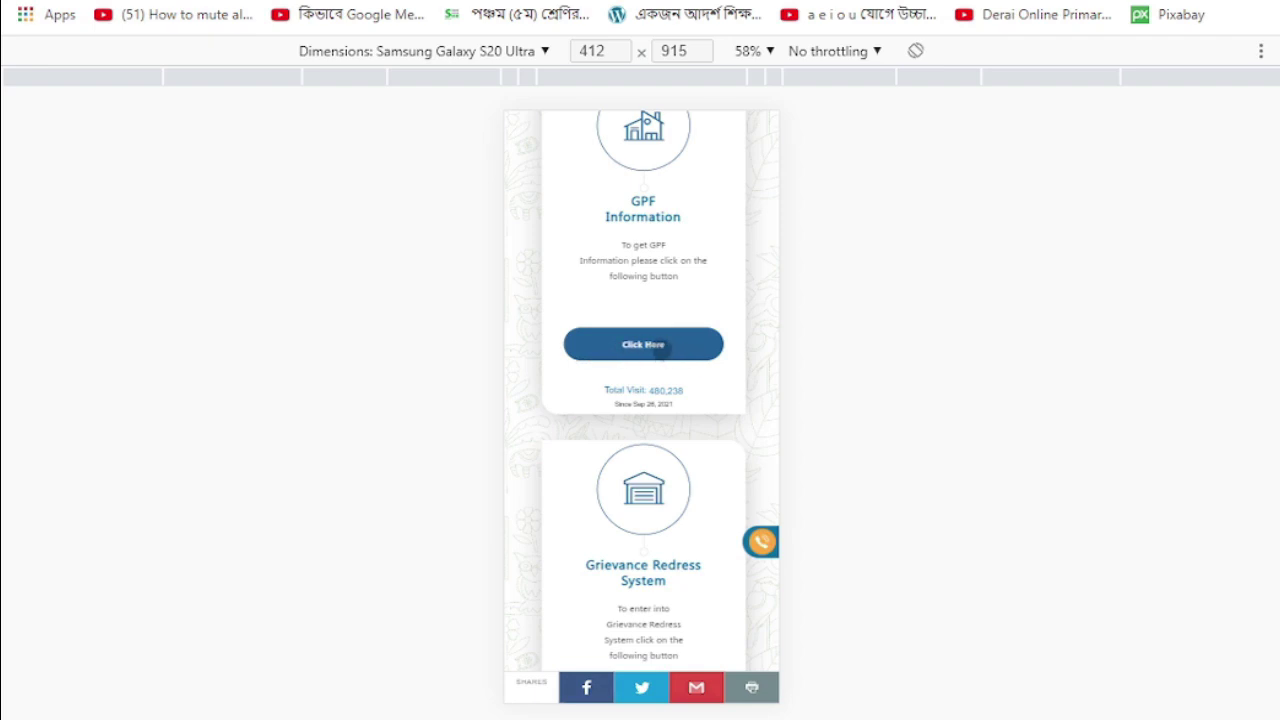
# Open the GPF Information lookup form from its card and place the cursor in the NID/Smart ID field
pyautogui.click(661, 347)
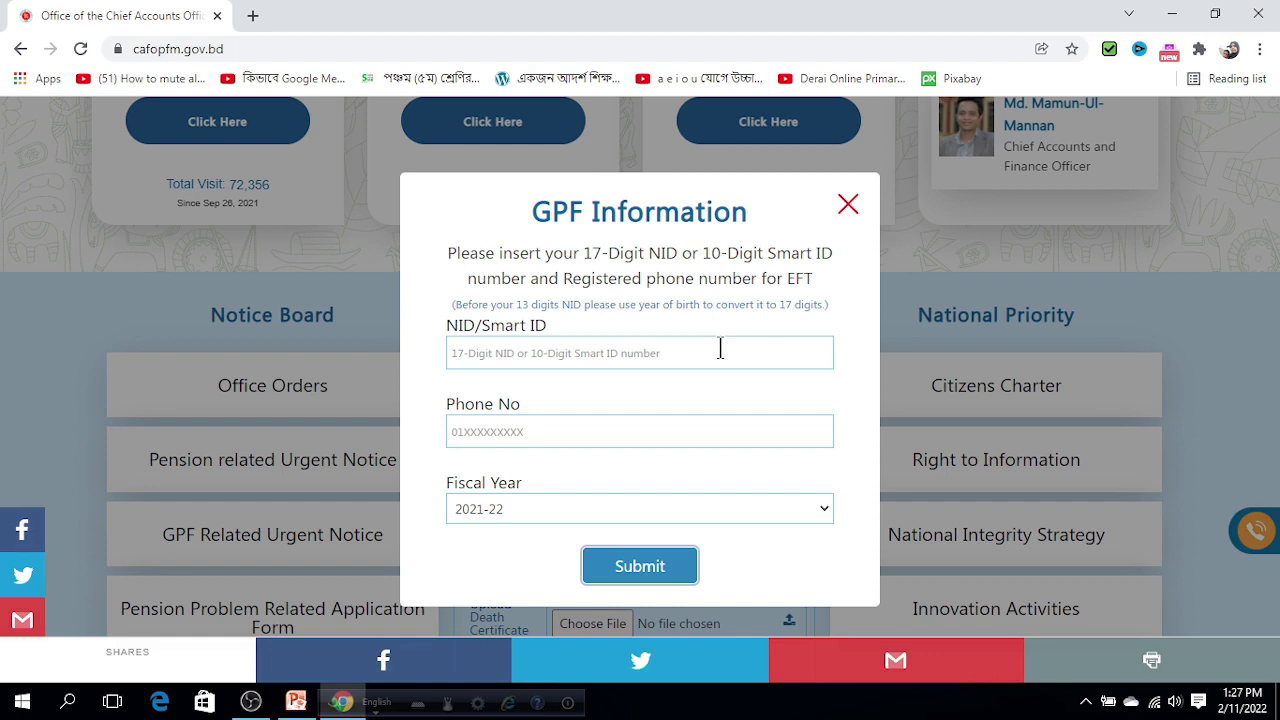
pyautogui.click(527, 356)
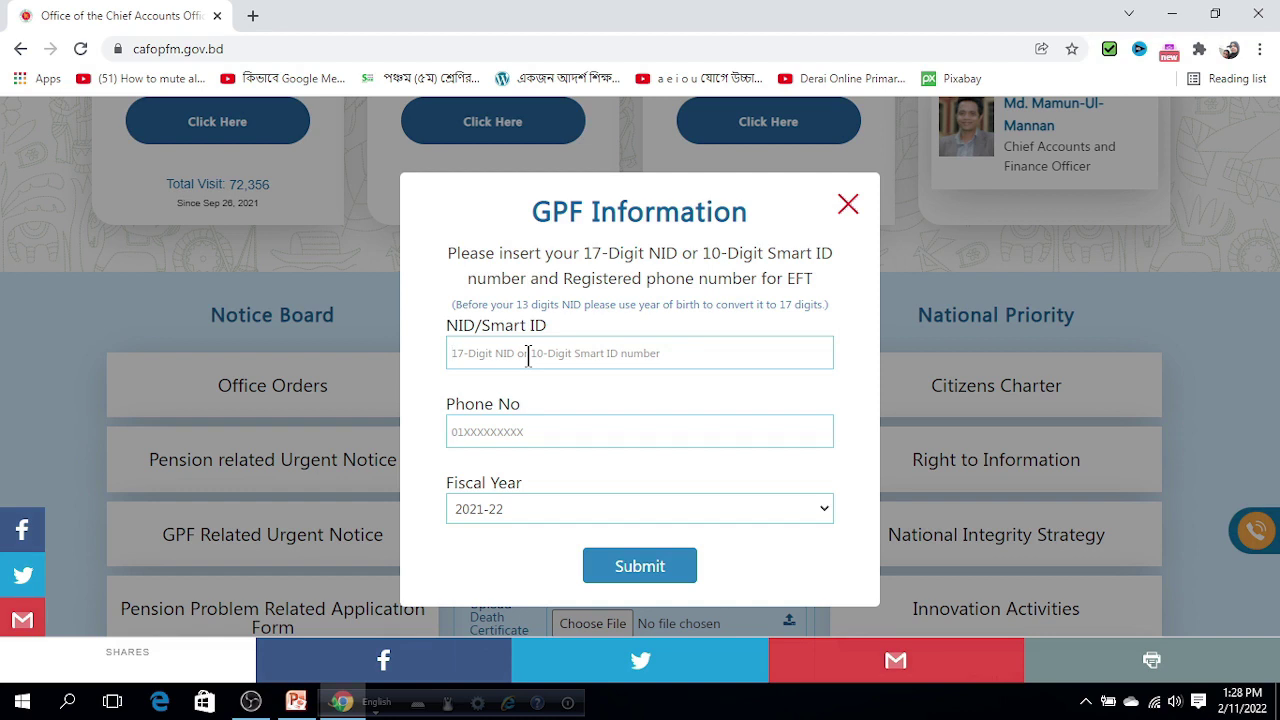
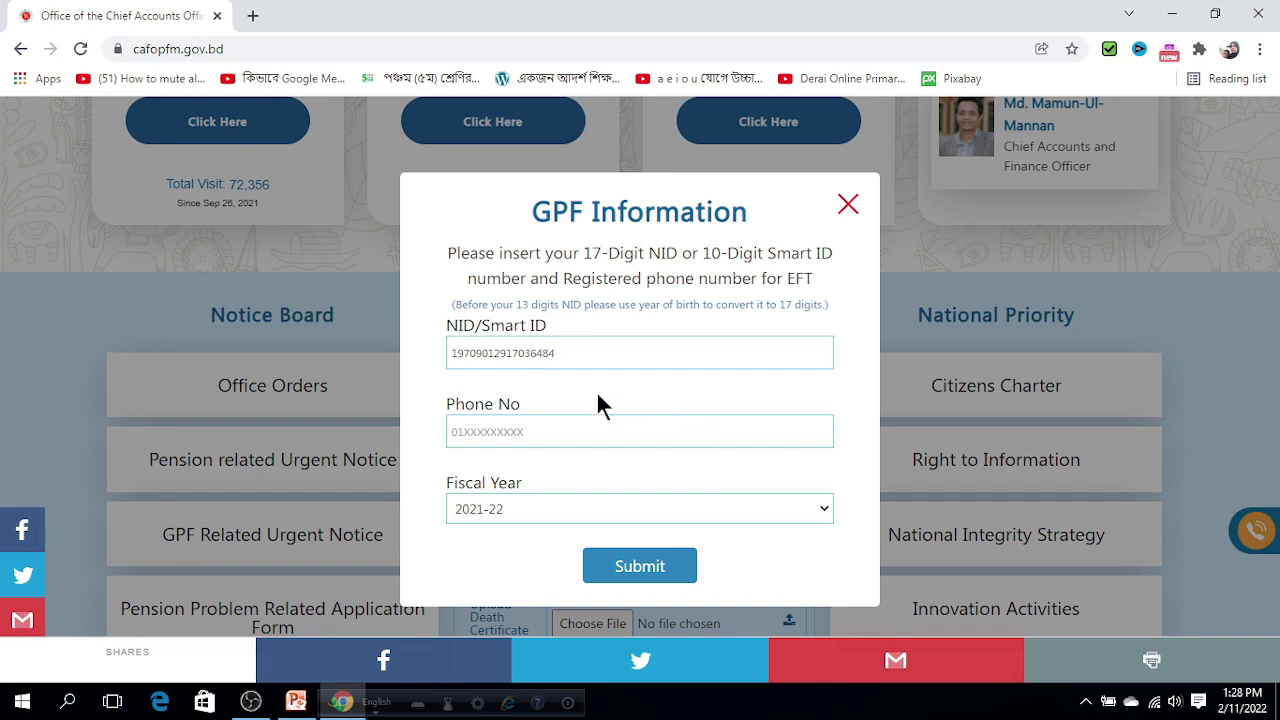
# Enter the employee's NID and registered phone number, keep fiscal year 2021-22, and submit to request an OTP
pyautogui.click(555, 432)
pyautogui.click(826, 512)
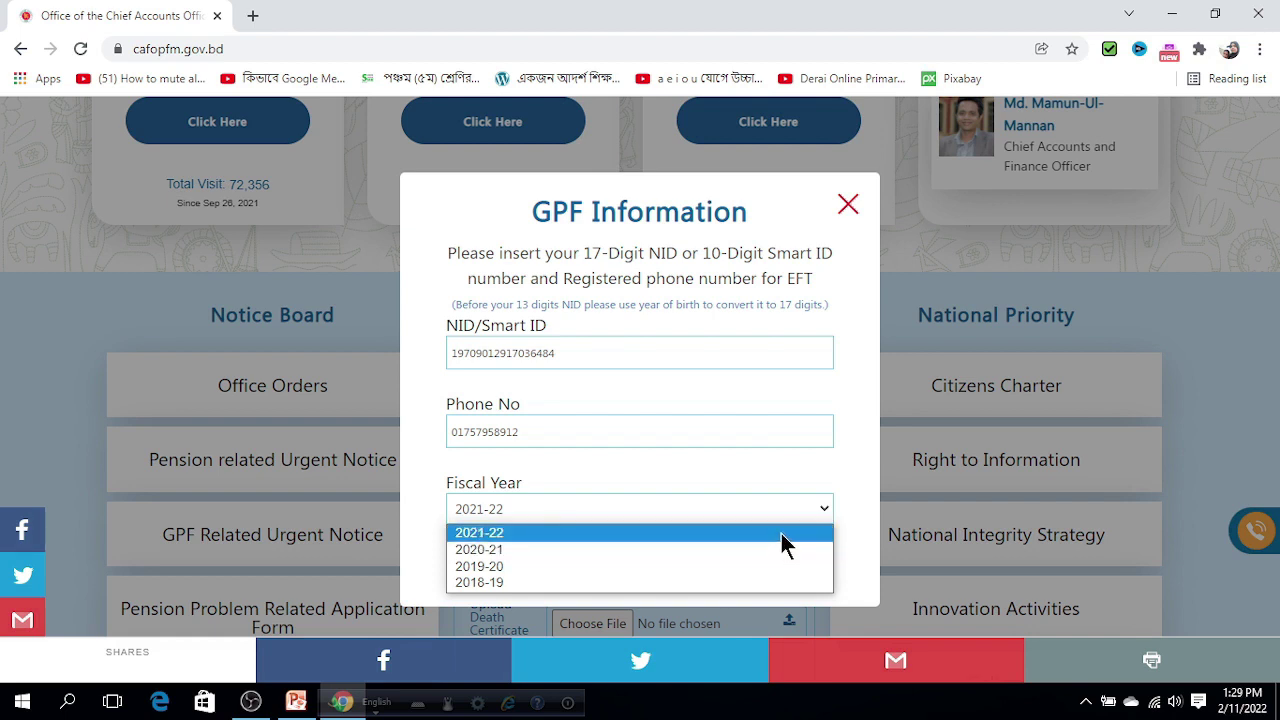
pyautogui.click(781, 533)
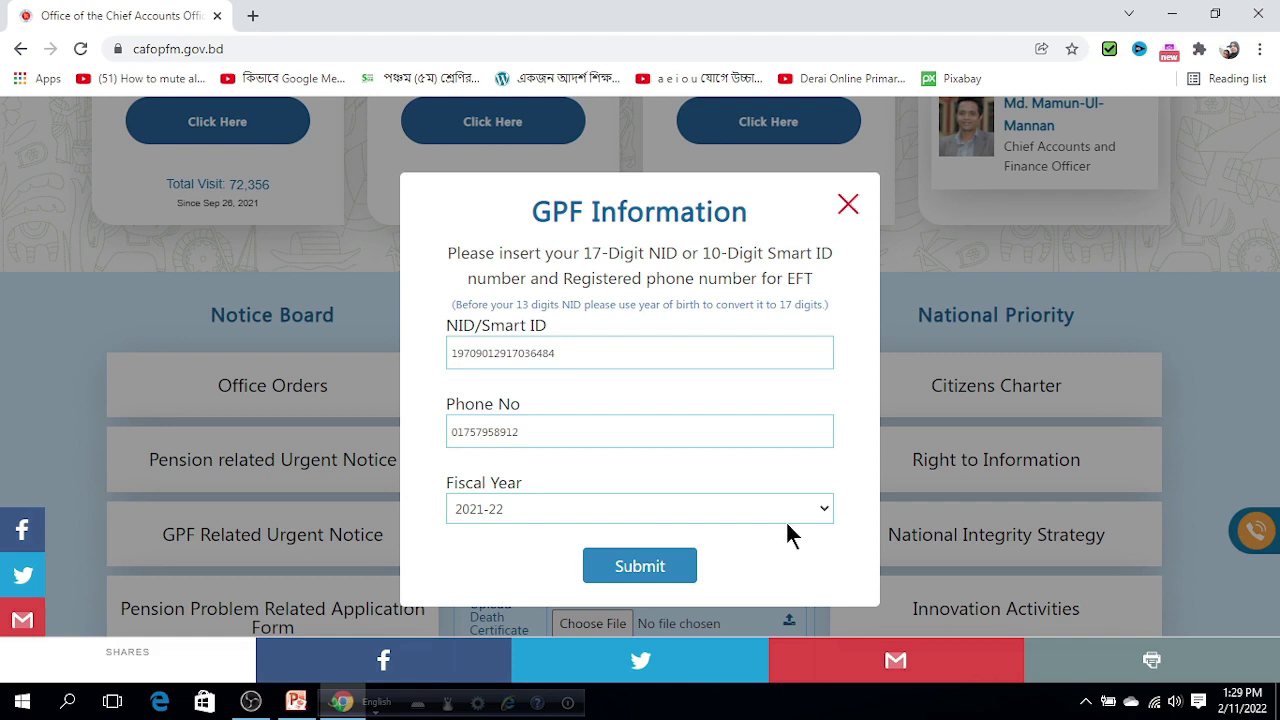
pyautogui.click(648, 568)
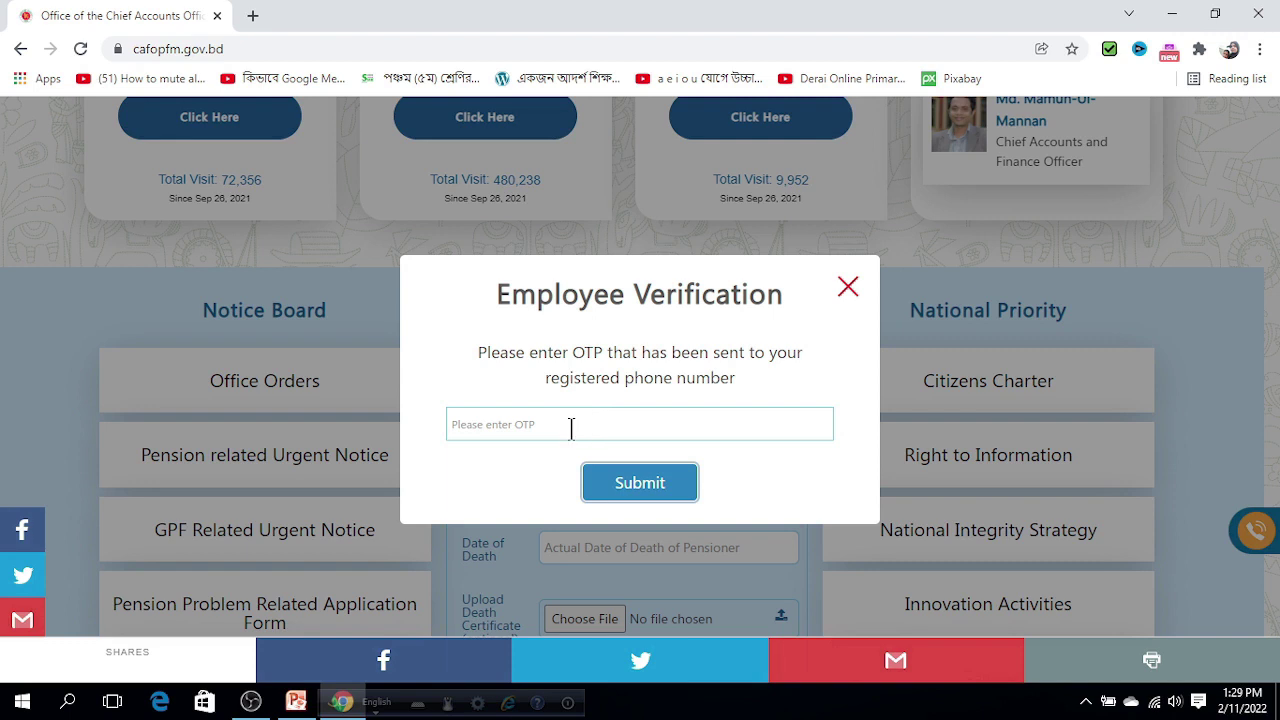
# Enter the verification code received on the phone and confirm it to show the 2021-22 GPF statement
pyautogui.click(571, 427)
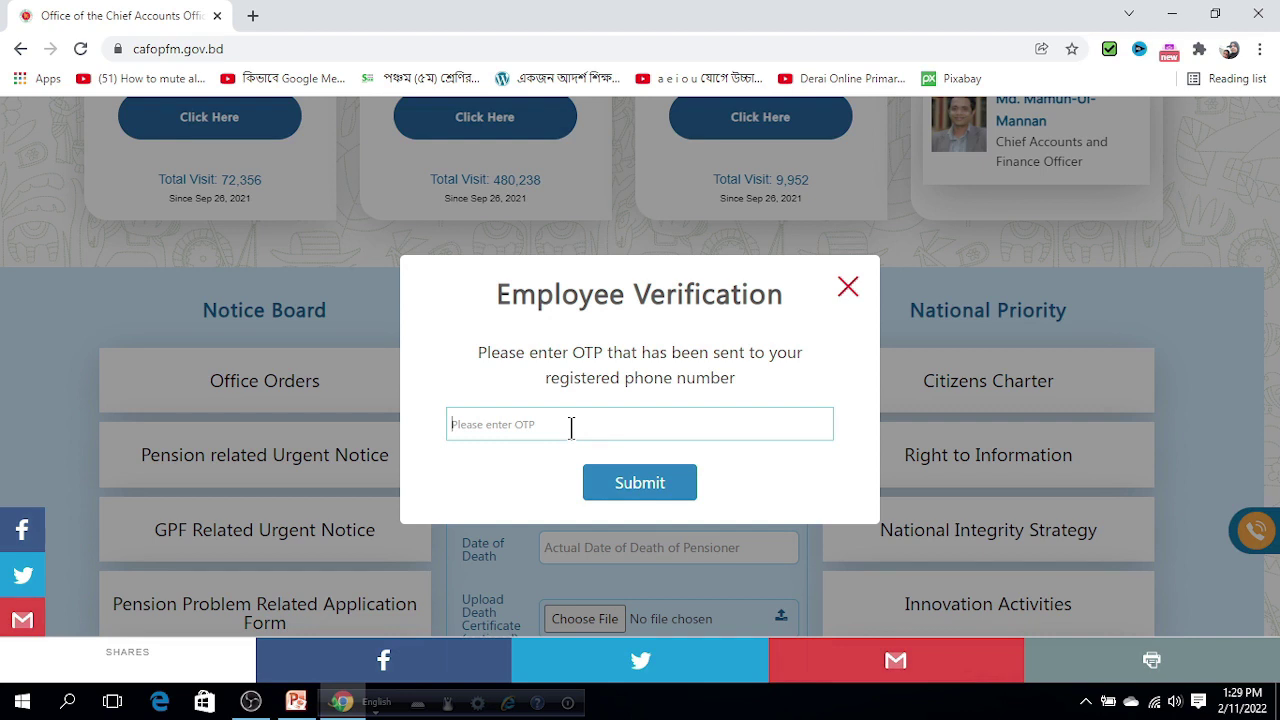
pyautogui.click(648, 484)
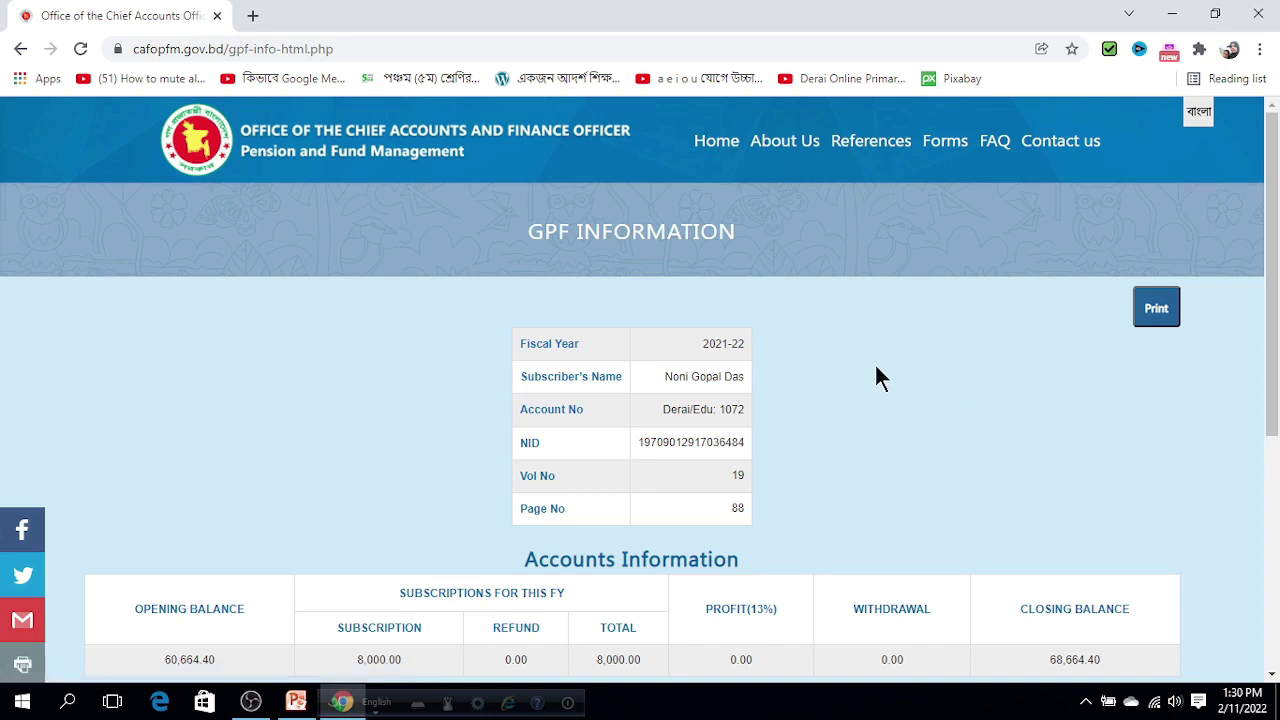
# Open the print preview of the one-page GPF Information statement with Save as PDF as destination
pyautogui.scroll(-2, 876, 367)
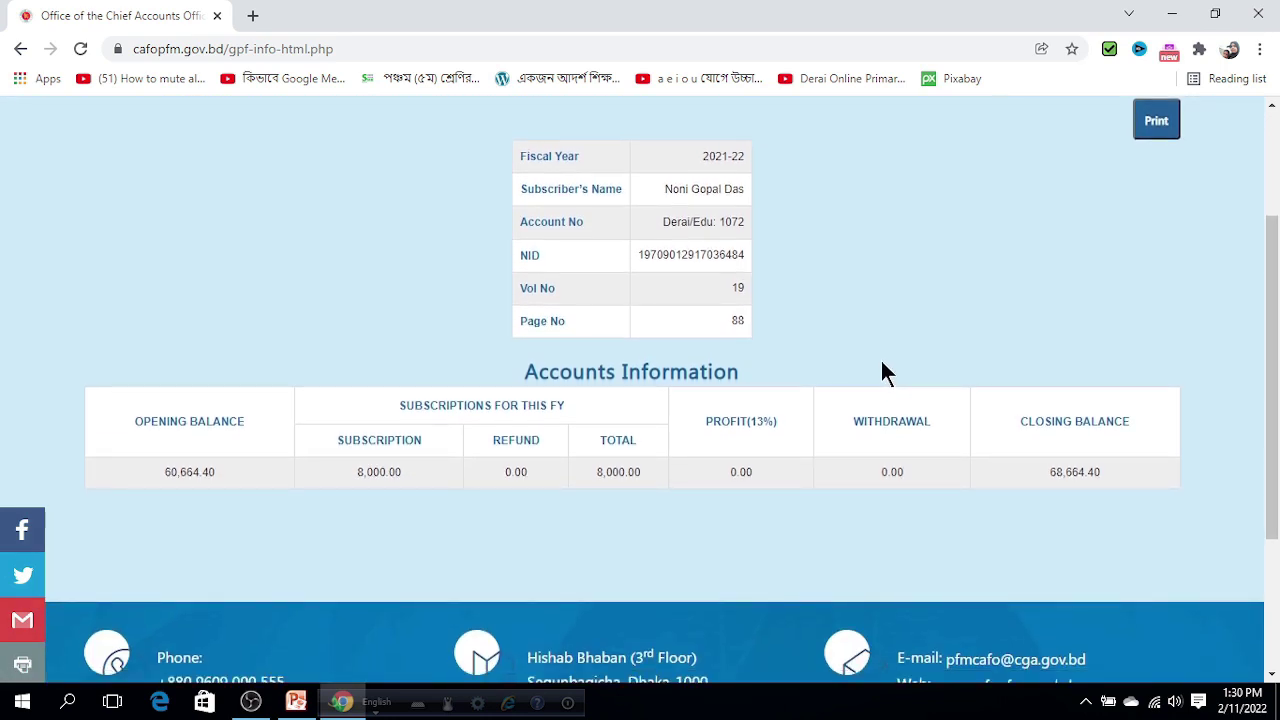
pyautogui.scroll(1, 880, 376)
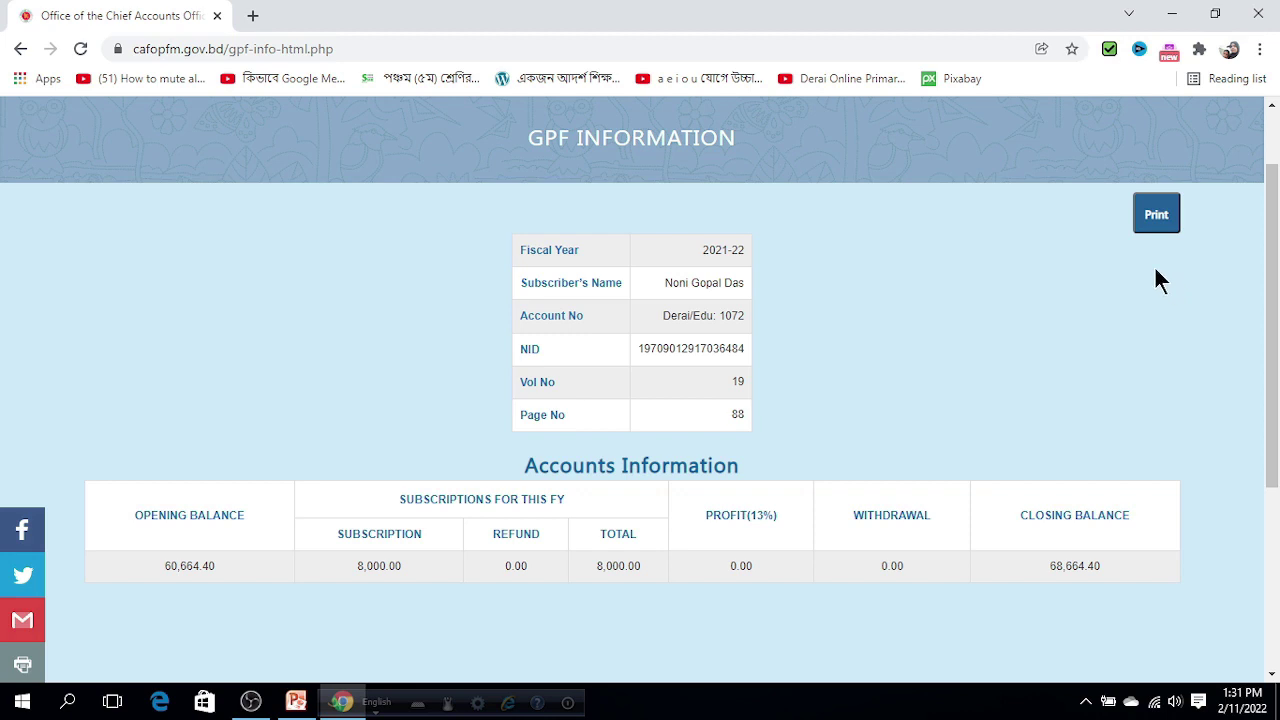
pyautogui.click(1160, 222)
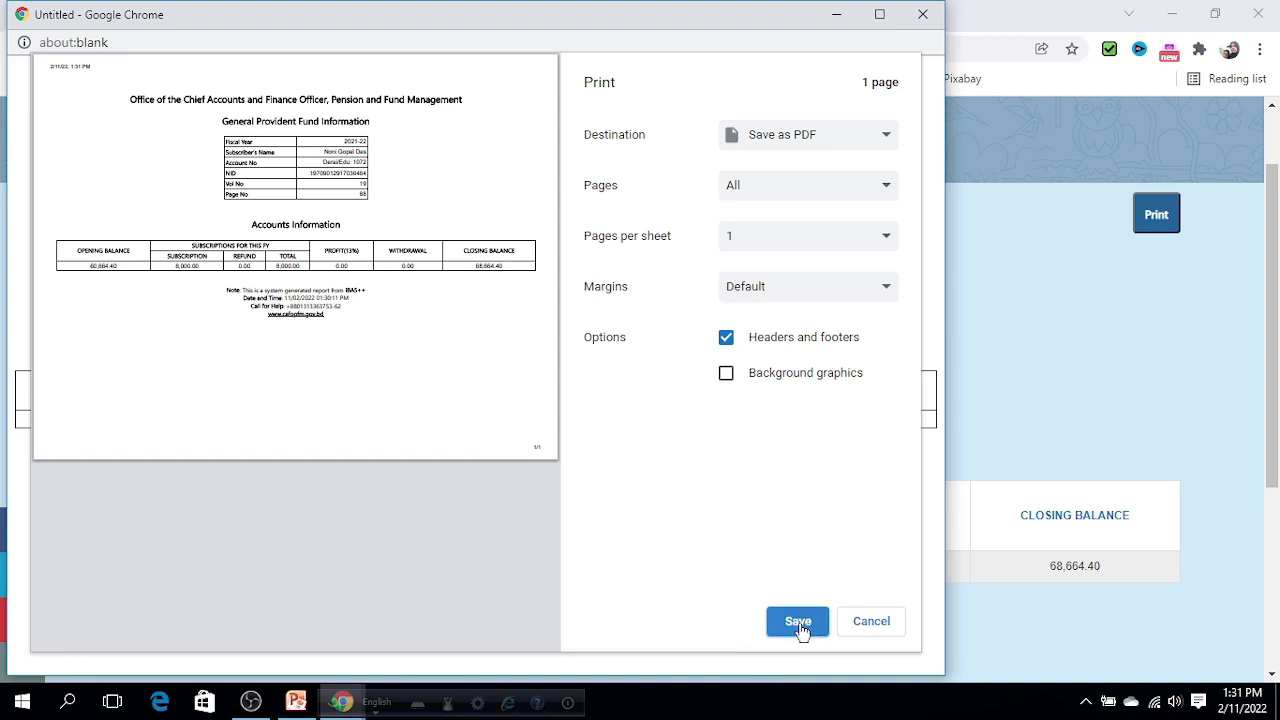
# Save the statement to the Desktop as PDF 'GPf', then close the about:blank report window
pyautogui.click(798, 621)
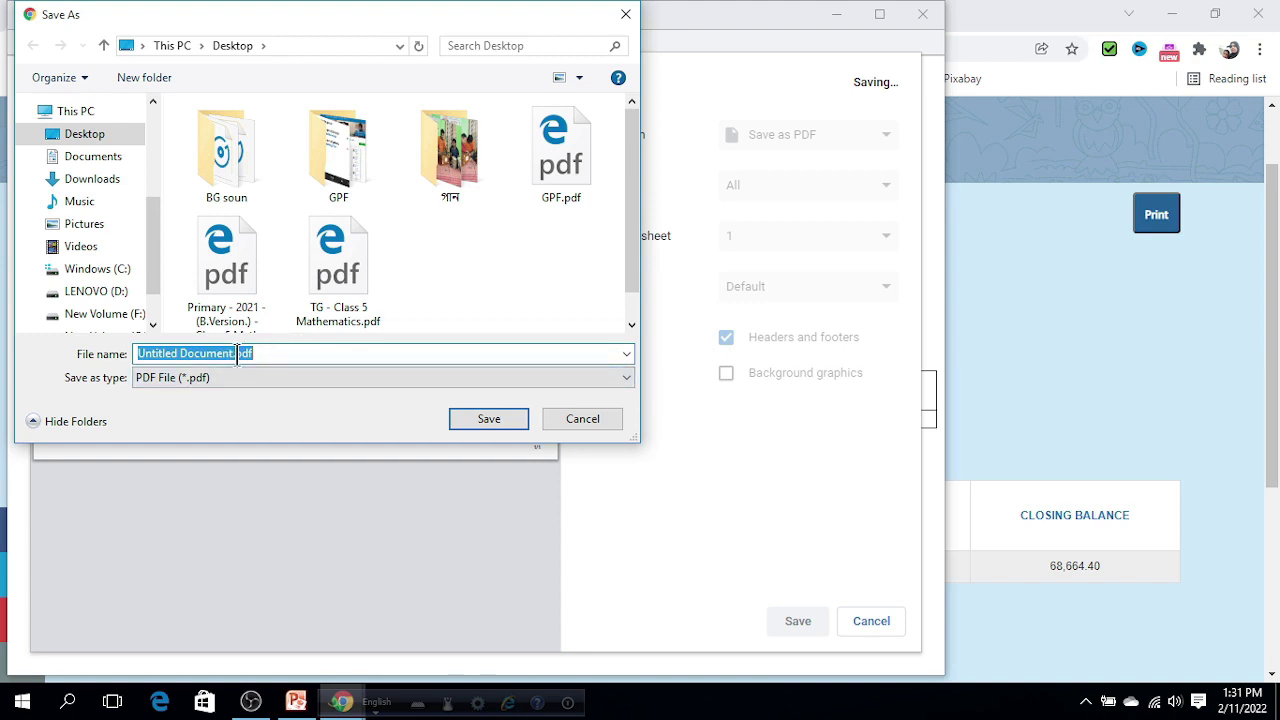
pyautogui.click(237, 353)
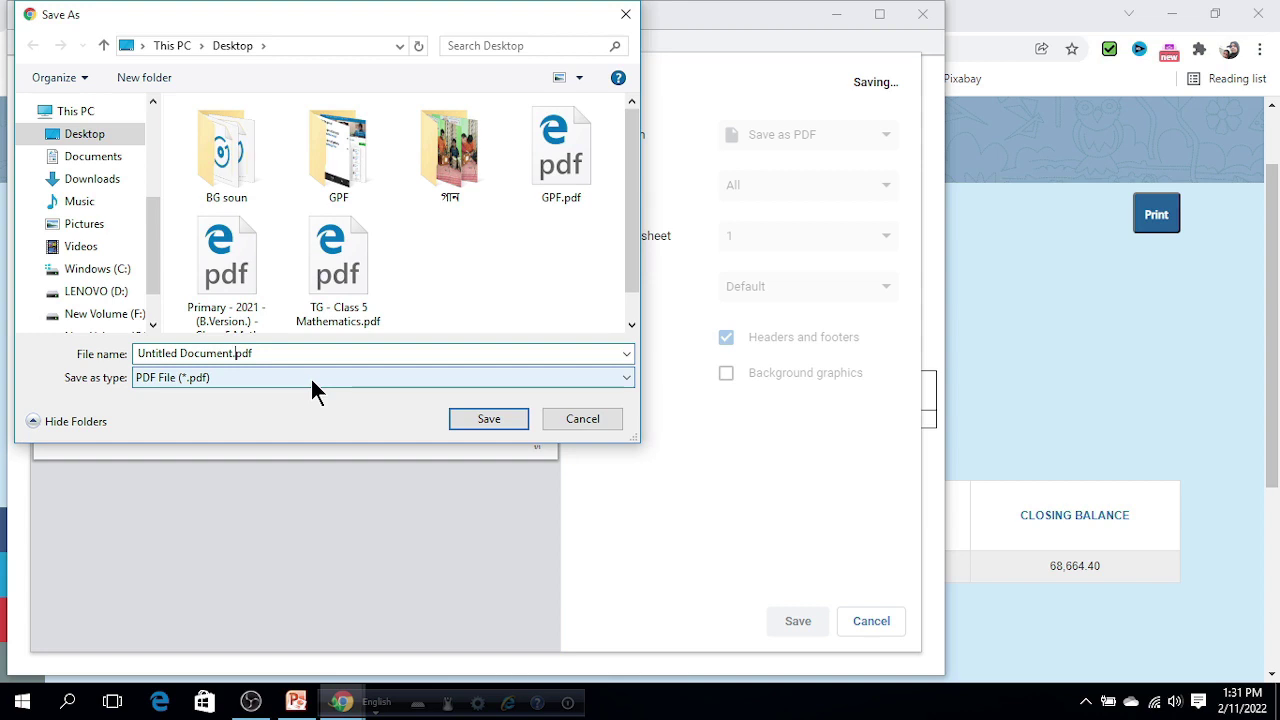
pyautogui.press('BackSpace')
pyautogui.press('BackSpace')
pyautogui.press('BackSpace')
pyautogui.press('BackSpace')
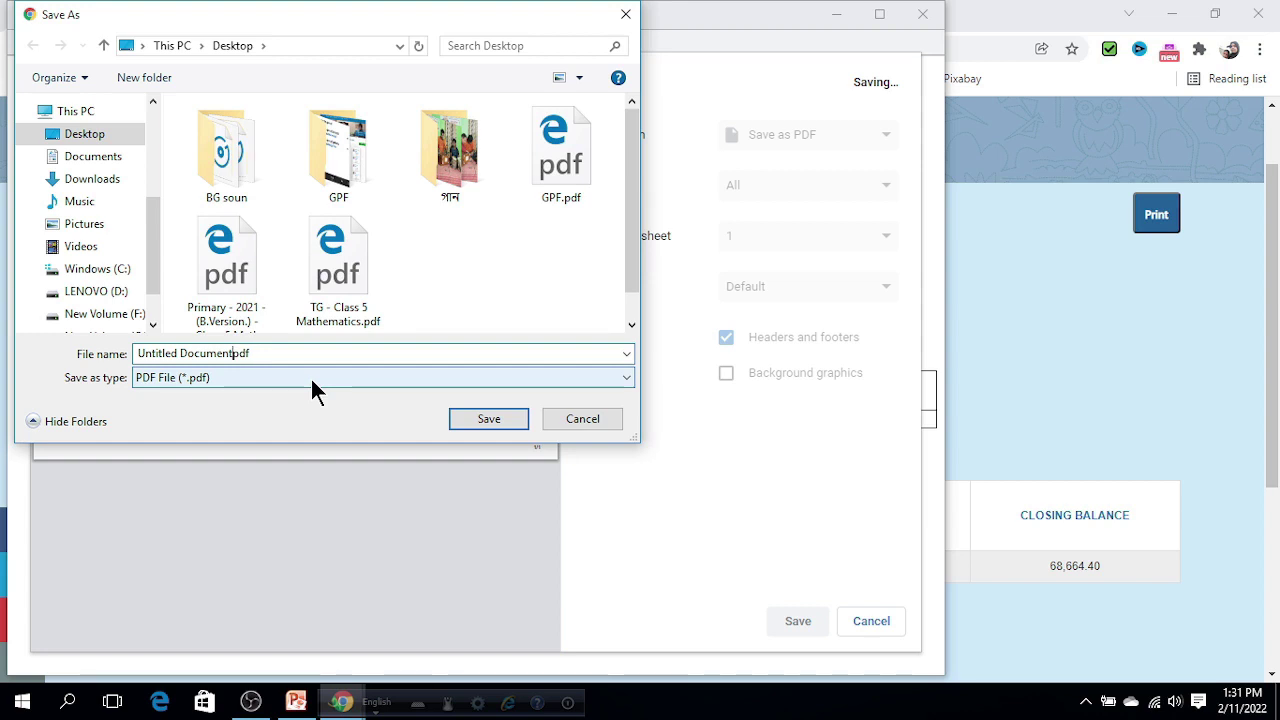
pyautogui.press('BackSpace')
pyautogui.press('BackSpace')
pyautogui.press('BackSpace')
pyautogui.press('BackSpace')
pyautogui.press('BackSpace')
pyautogui.press('BackSpace')
pyautogui.press('BackSpace')
pyautogui.press('BackSpace')
pyautogui.press('BackSpace')
pyautogui.press('BackSpace')
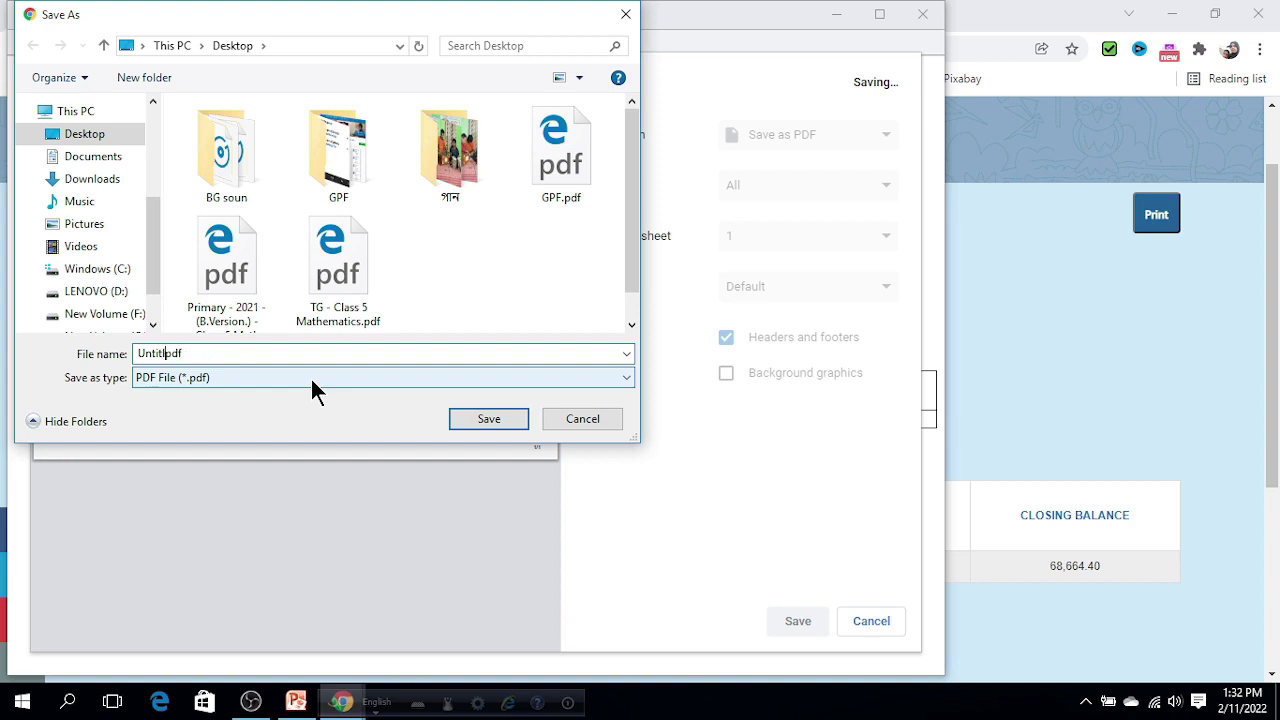
pyautogui.press('BackSpace')
pyautogui.press('BackSpace')
pyautogui.press('BackSpace')
pyautogui.press('BackSpace')
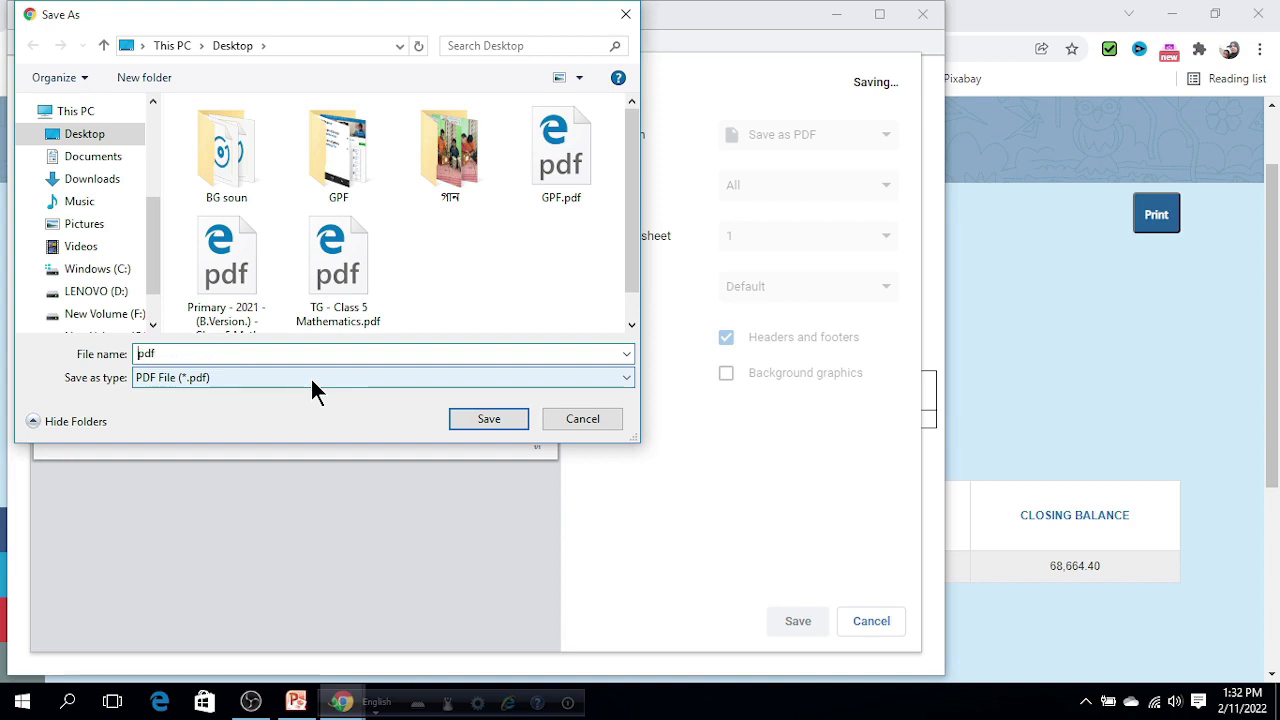
pyautogui.write('GPf')
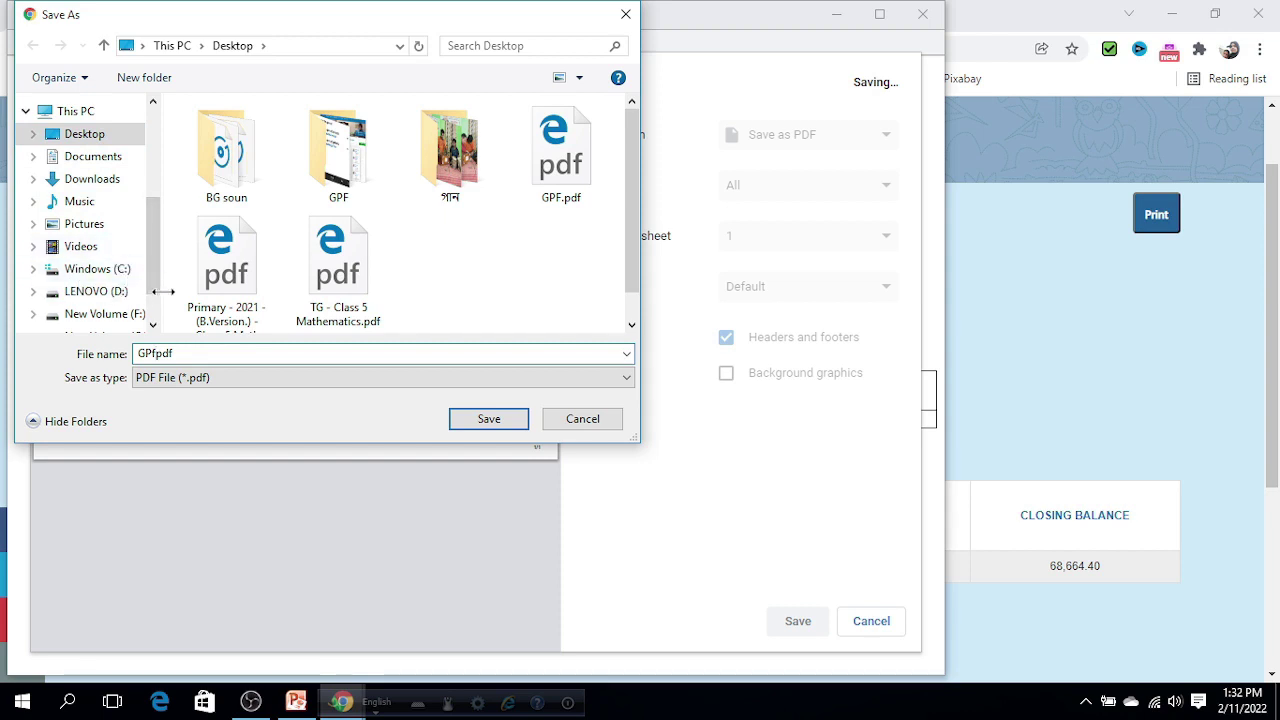
pyautogui.click(512, 420)
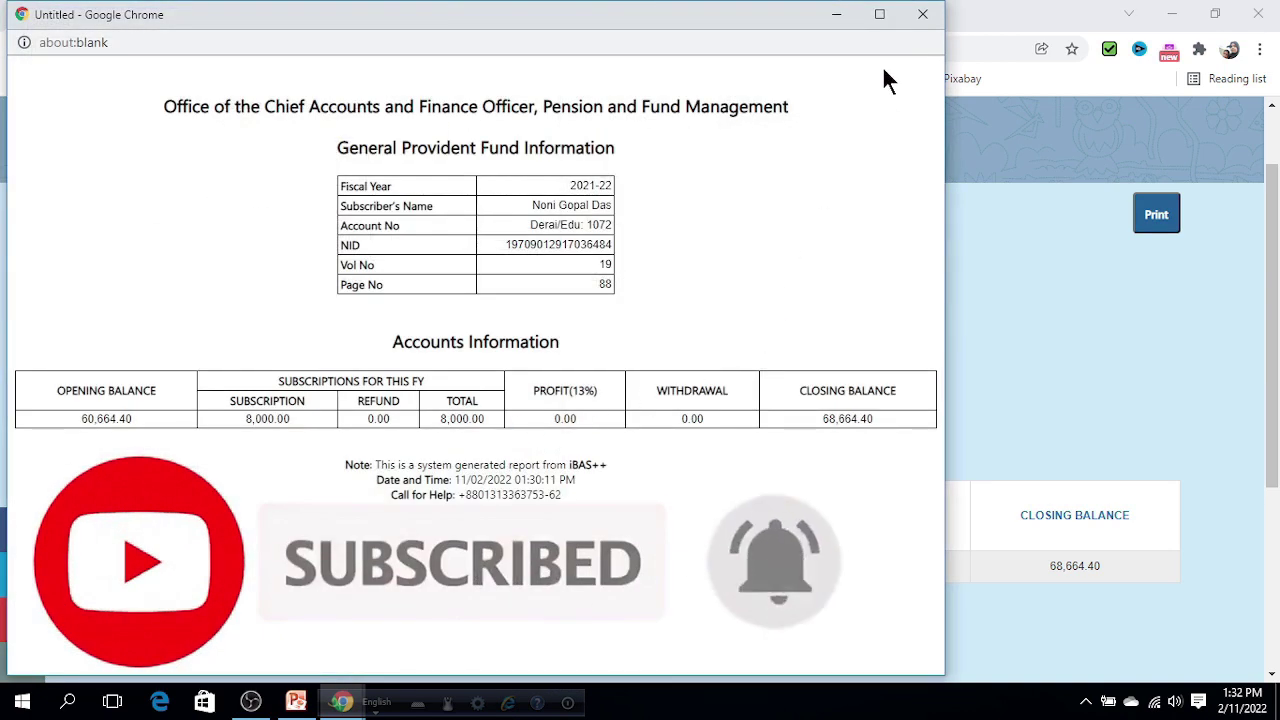
pyautogui.click(923, 20)
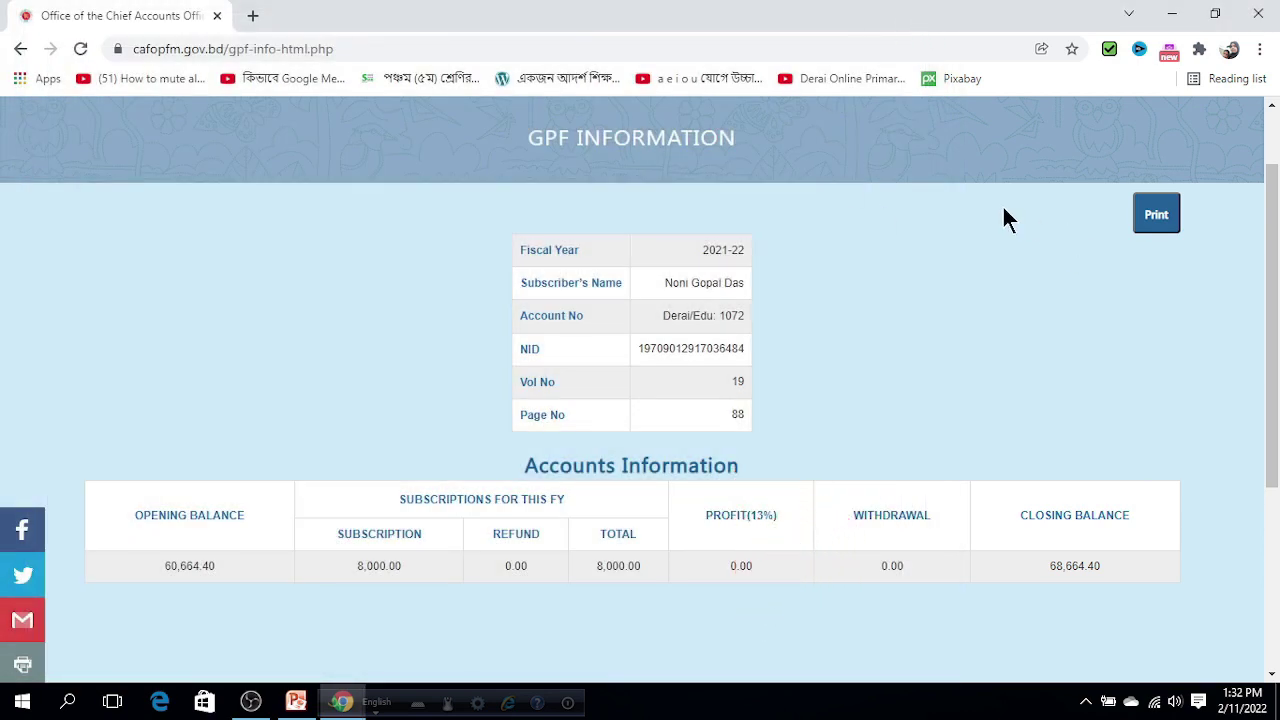